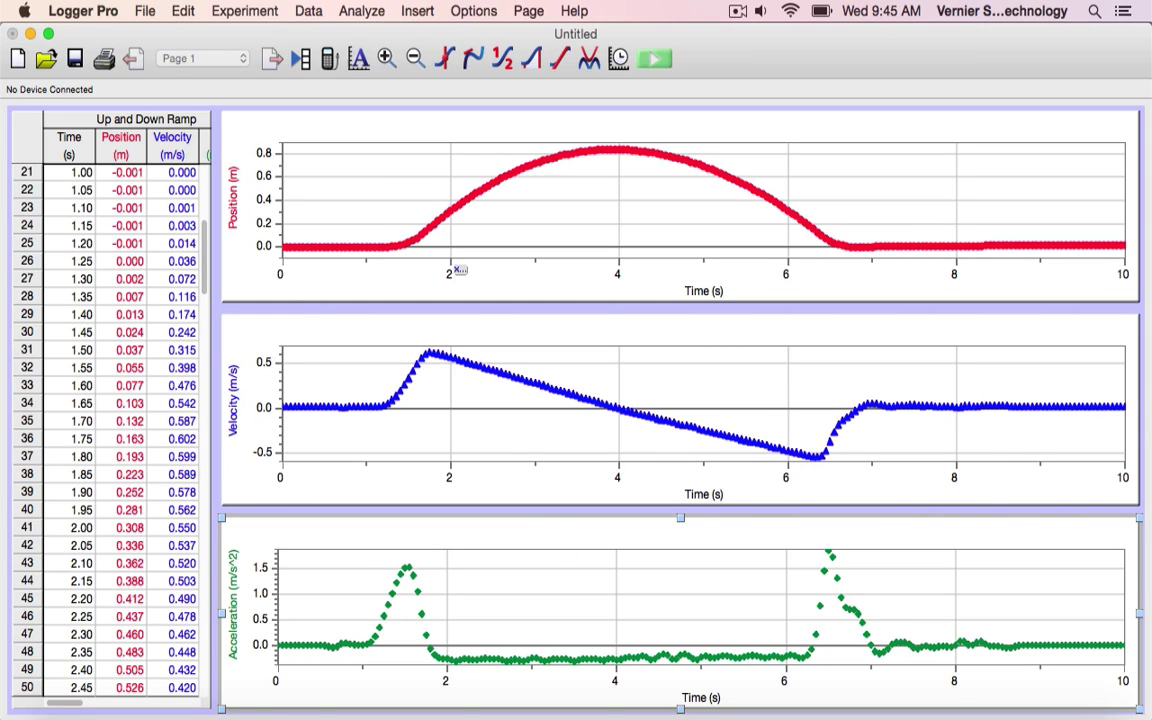
- Open the New Calculated Column dialog from the Data menu
left_click(311, 12)
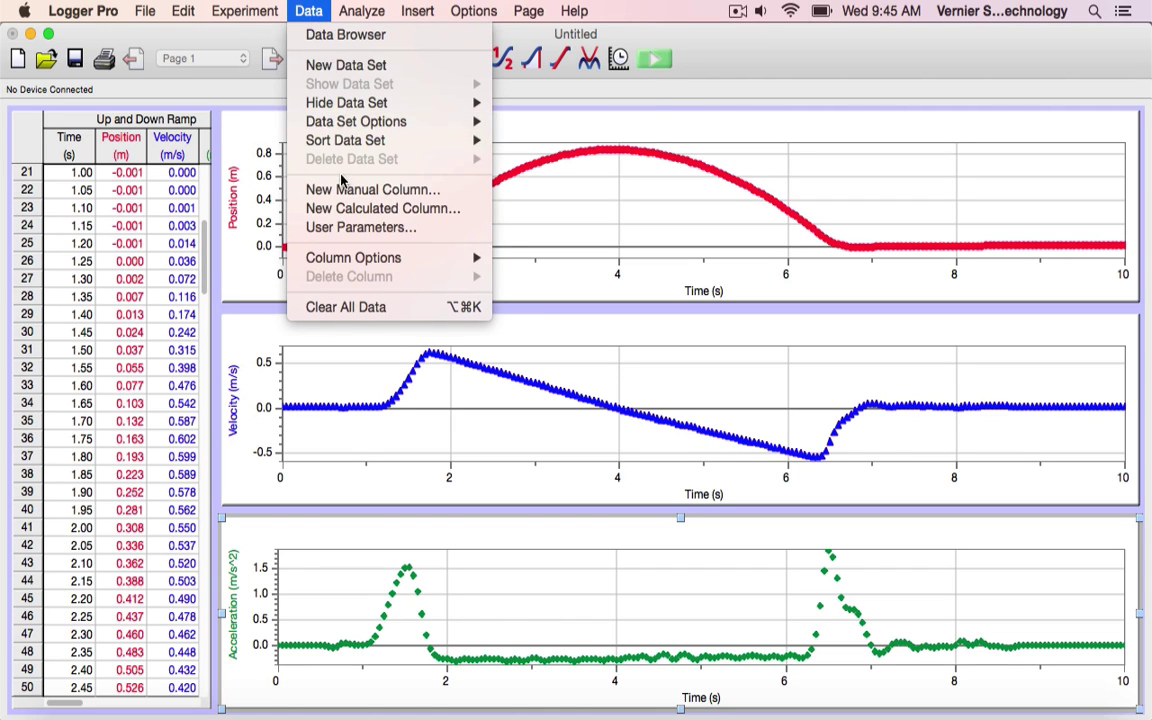
left_click(347, 213)
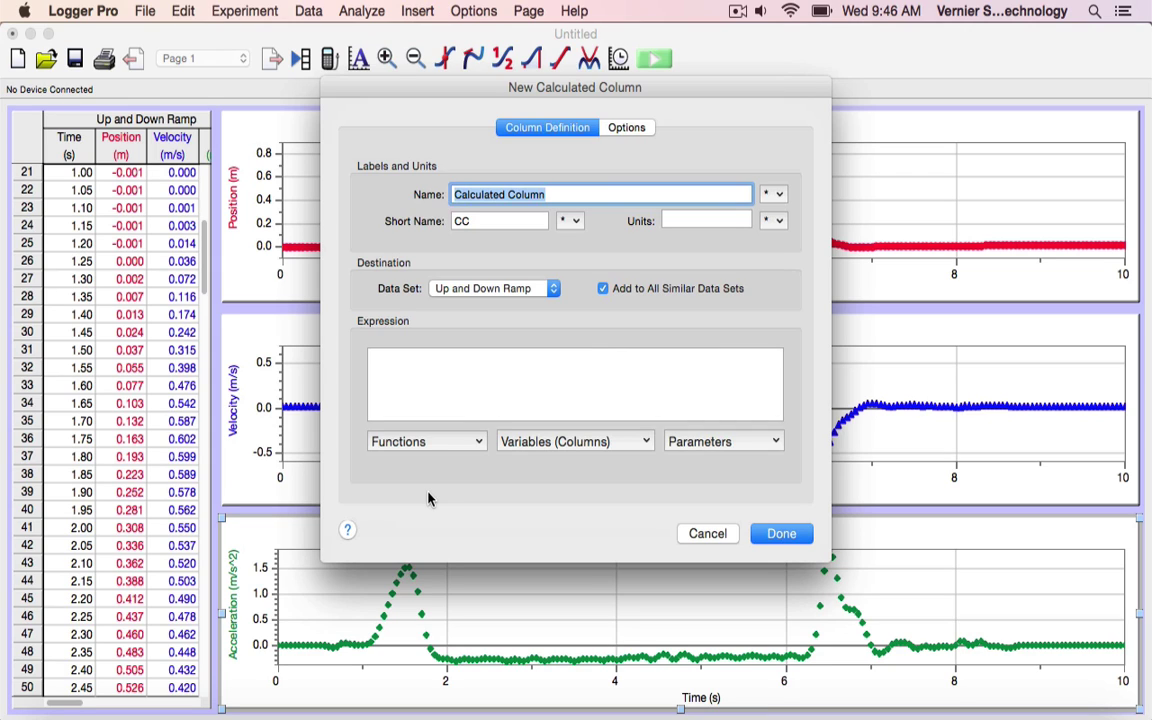
- Name the column Kinetic Energy, with short name EK and units J
left_click(590, 194)
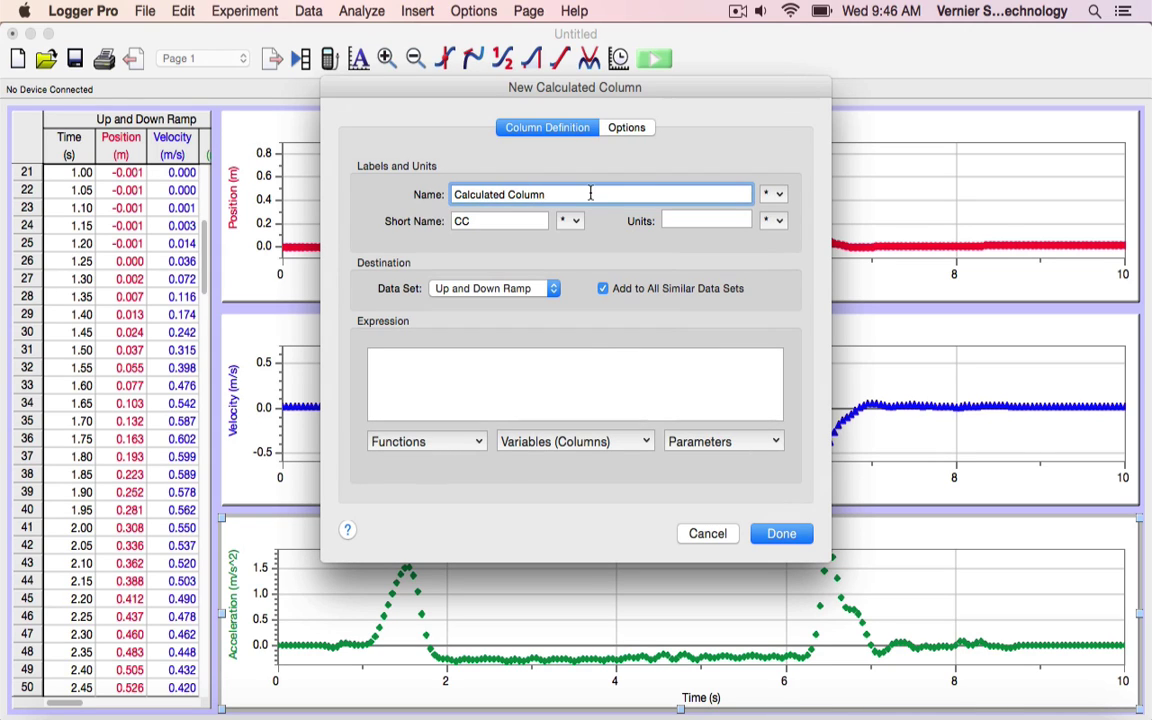
key("BackSpace")
key("BackSpace")
key("BackSpace")
key("BackSpace")
key("BackSpace")
key("BackSpace")
key("BackSpace")
key("BackSpace")
key("BackSpace")
key("BackSpace")
key("BackSpace")
key("BackSpace")
key("BackSpace")
key("BackSpace")
key("BackSpace")
key("BackSpace")
key("BackSpace")
type("Kinetic Energy")
key("Tab")
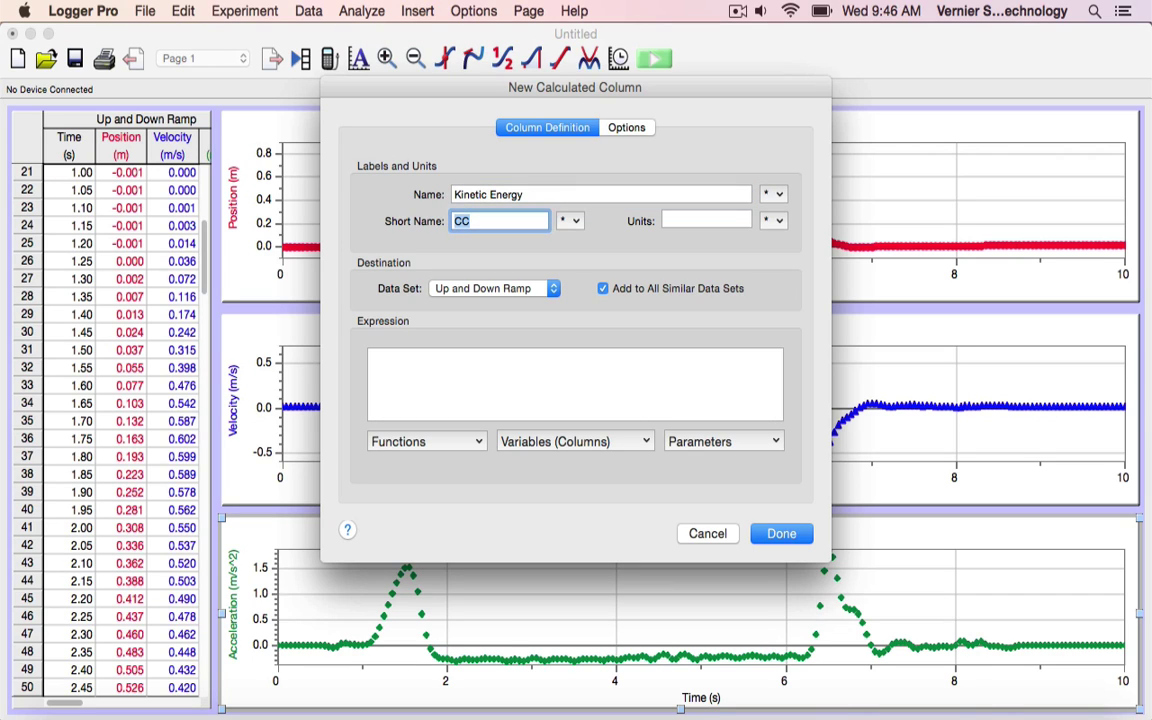
type("EK")
key("Tab")
type("J")
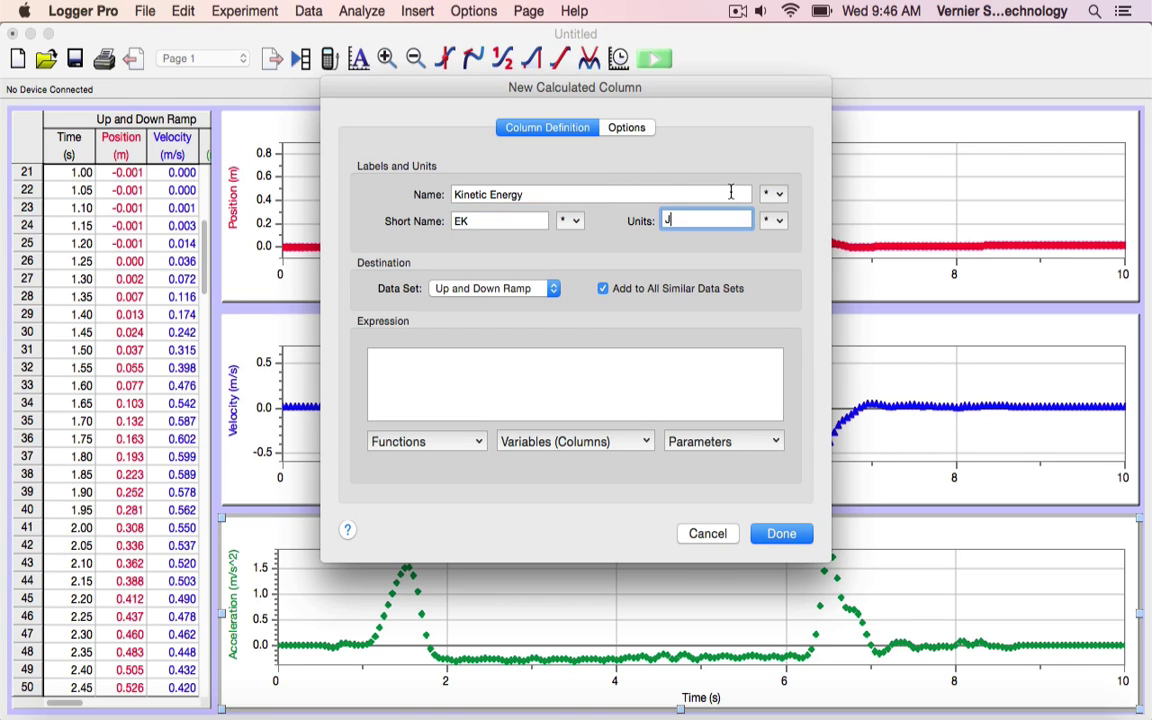
- Check the special symbols list, then keep Up and Down Ramp as the data set
left_click(779, 196)
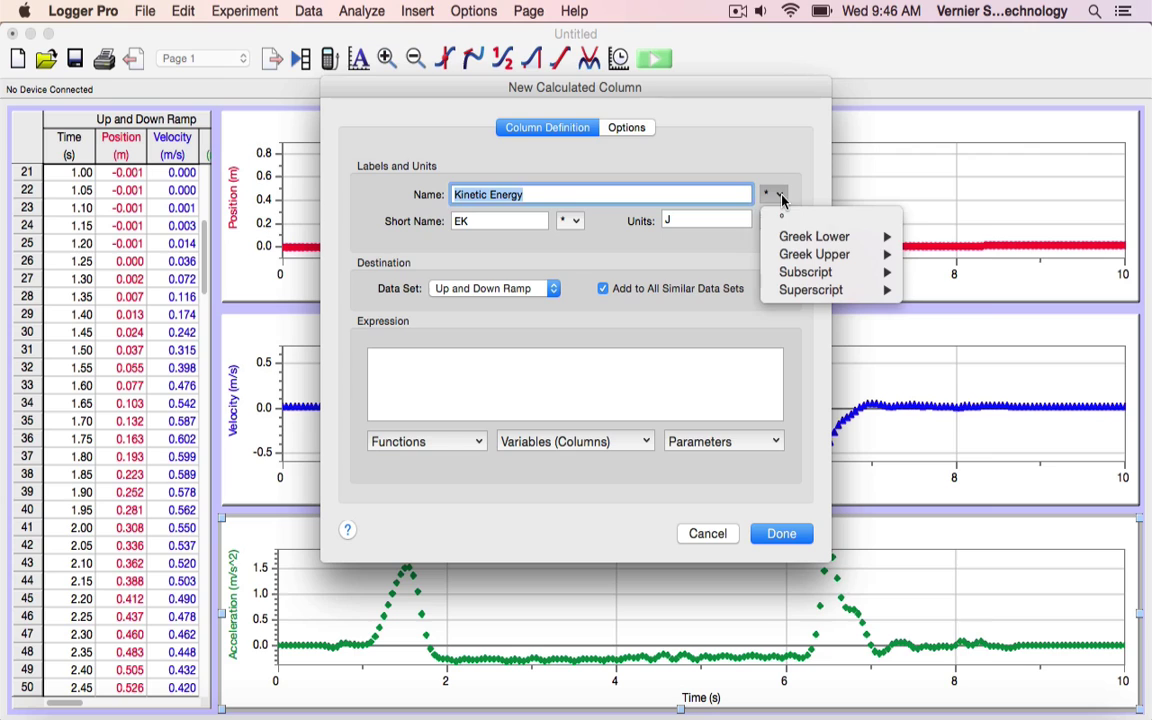
mouse_move(797, 242)
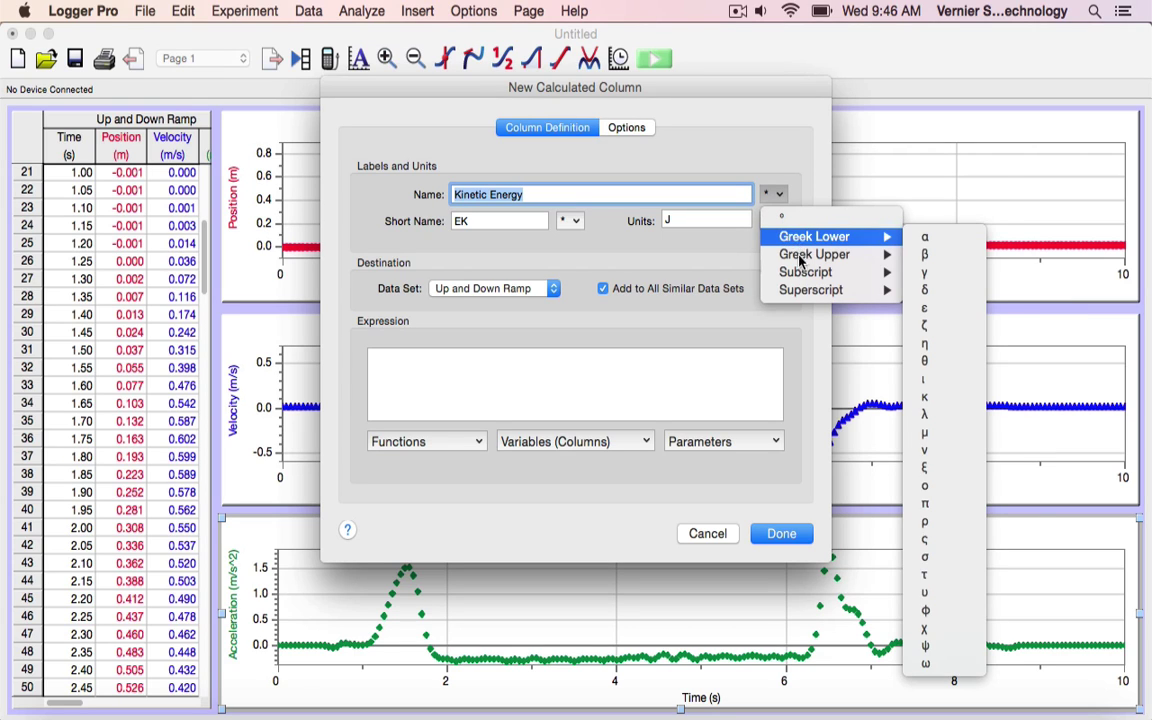
mouse_move(806, 277)
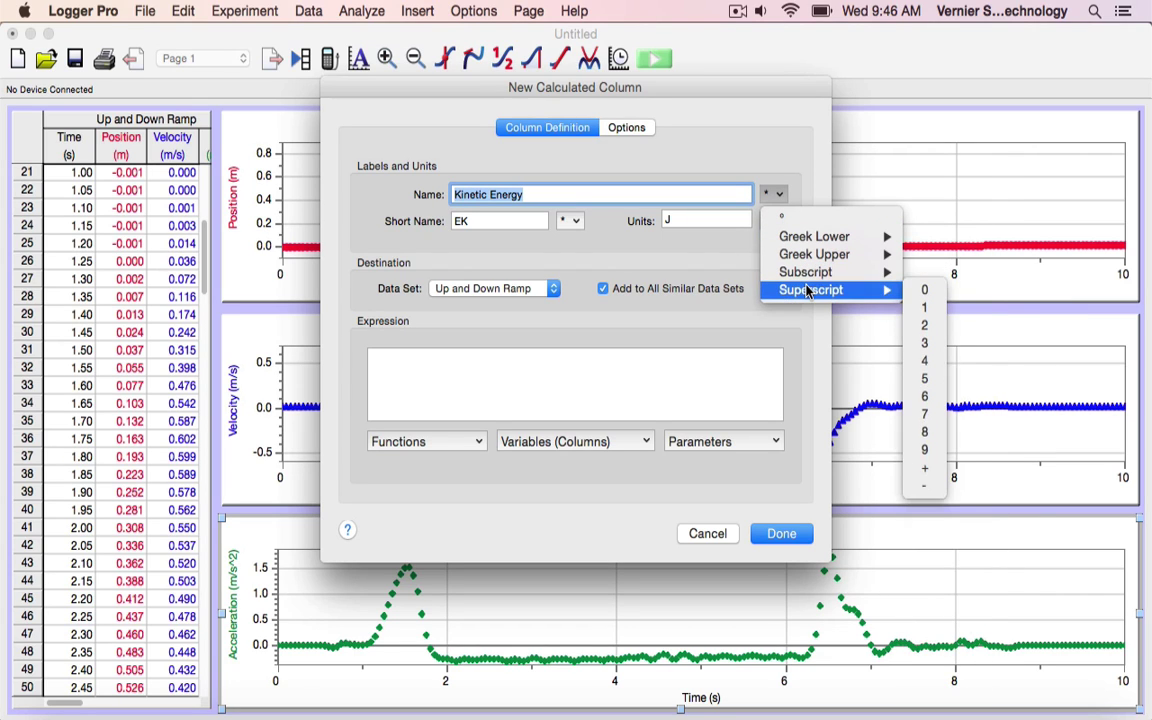
left_click(618, 238)
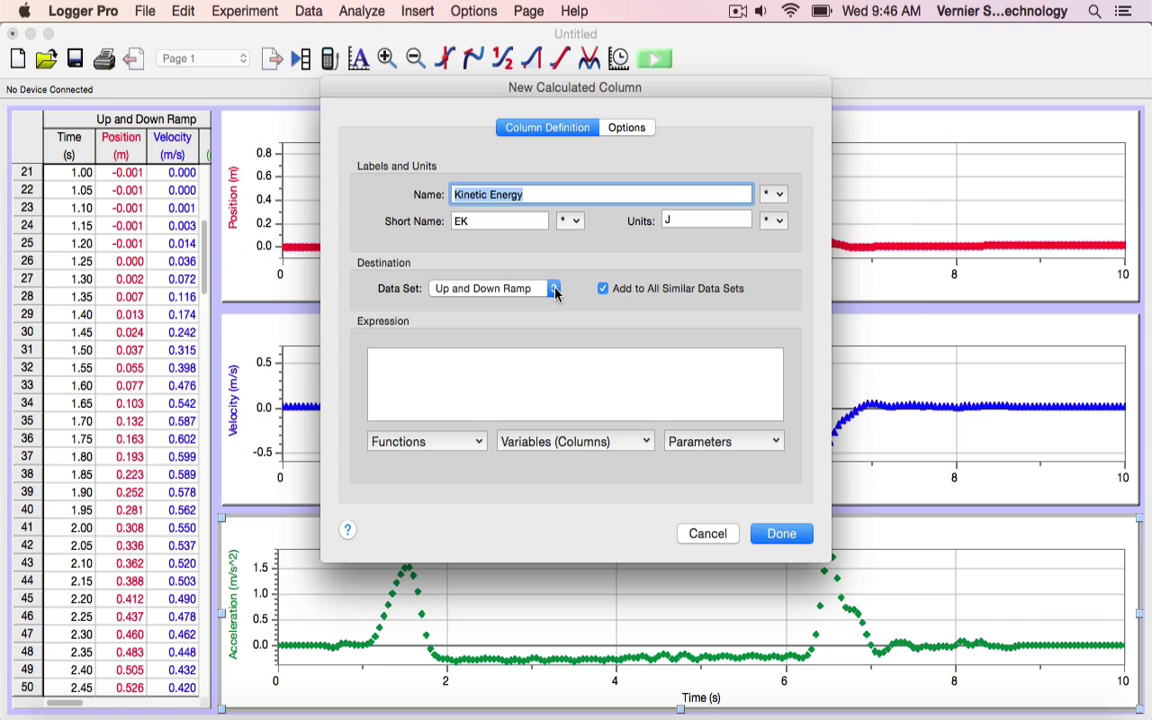
left_click(554, 289)
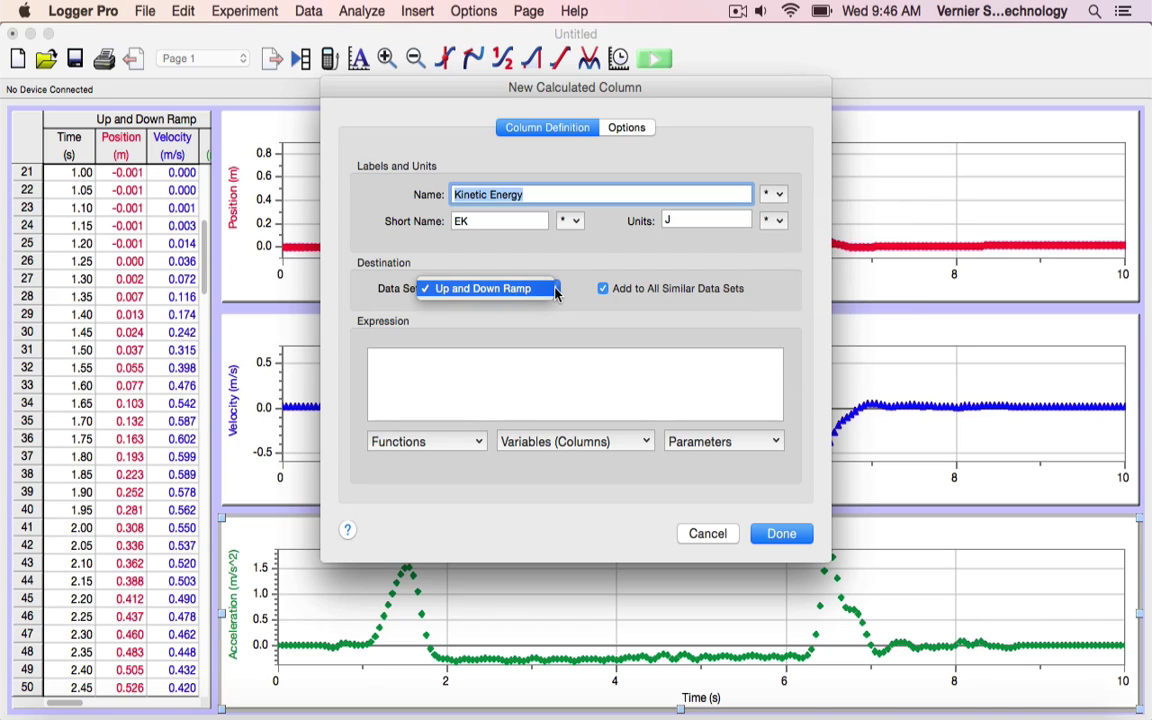
left_click(567, 293)
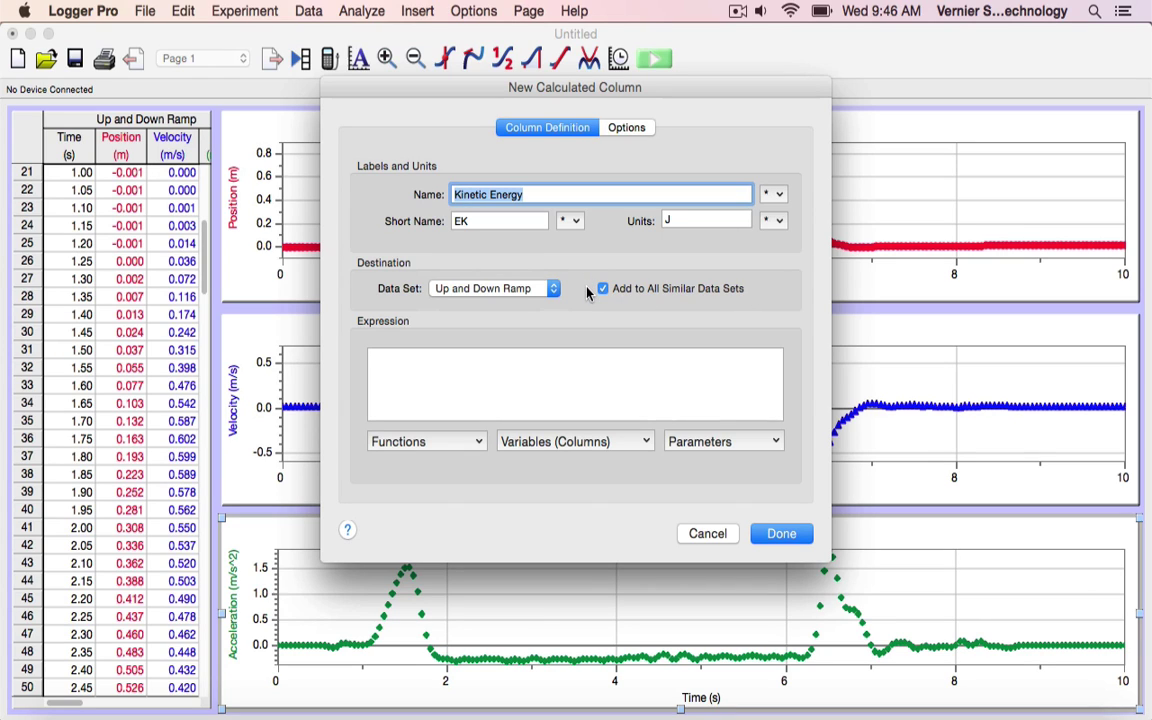
- Start the expression with 0.5*0.570* and check the column, function and parameter lists
left_click(572, 361)
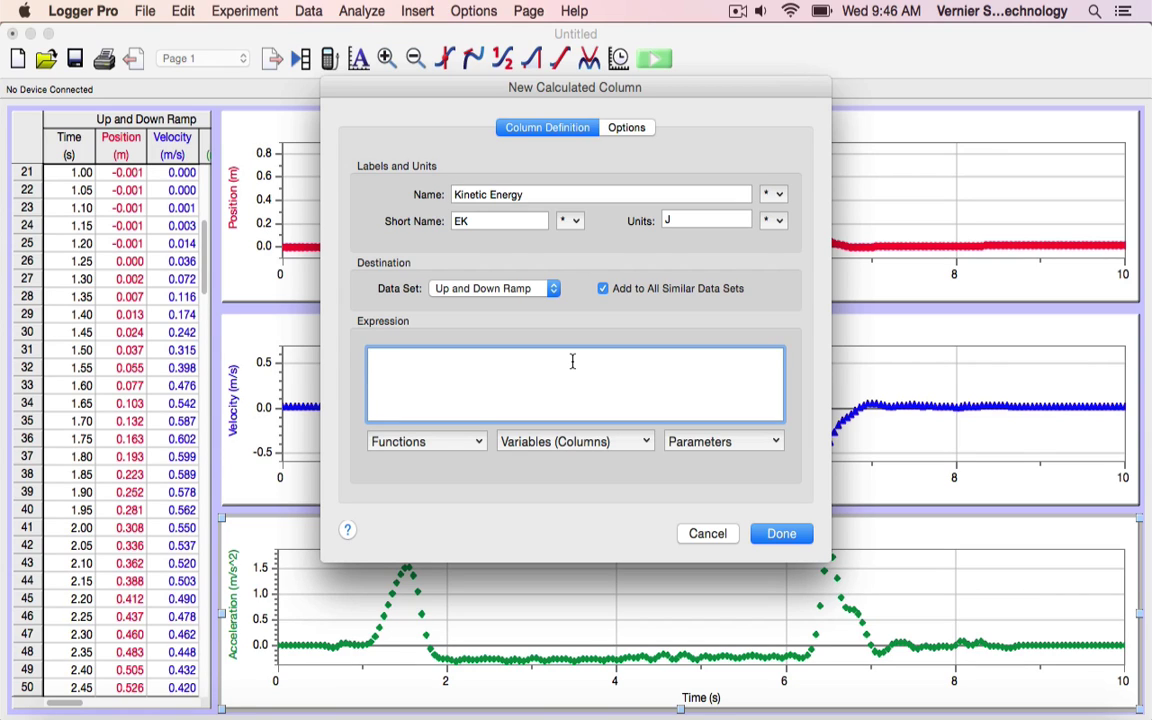
type("0.5*0.570*")
left_click(608, 443)
left_click(608, 443)
left_click(482, 447)
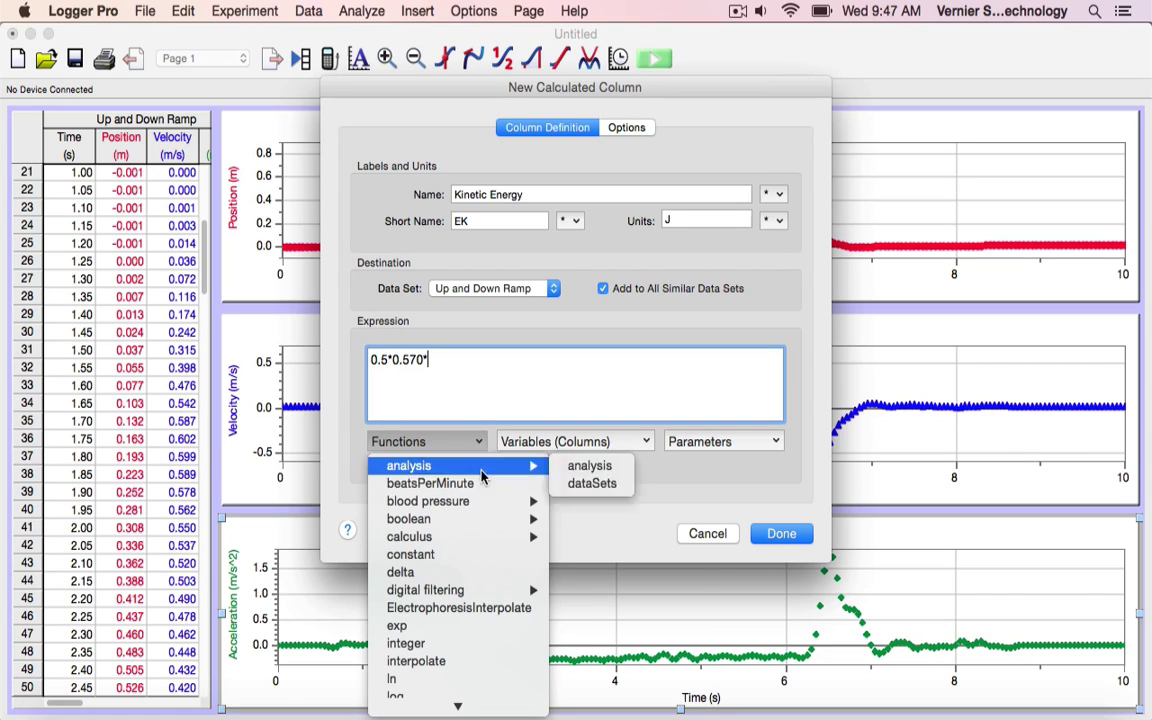
mouse_move(490, 541)
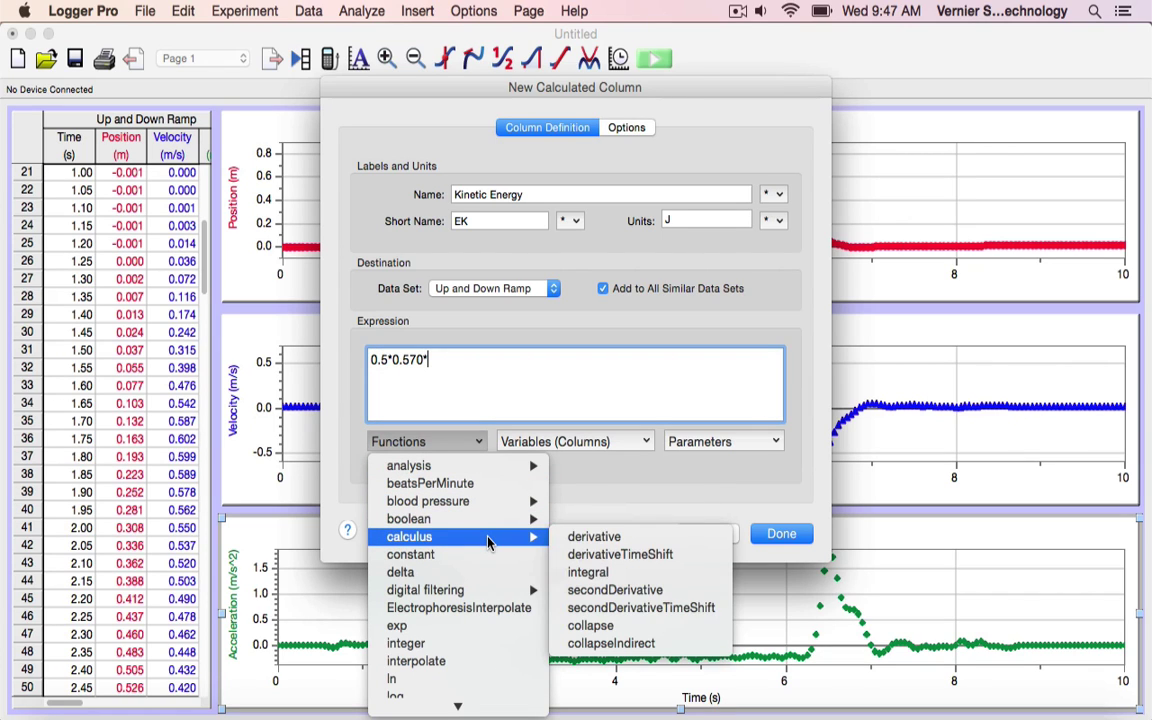
left_click(590, 505)
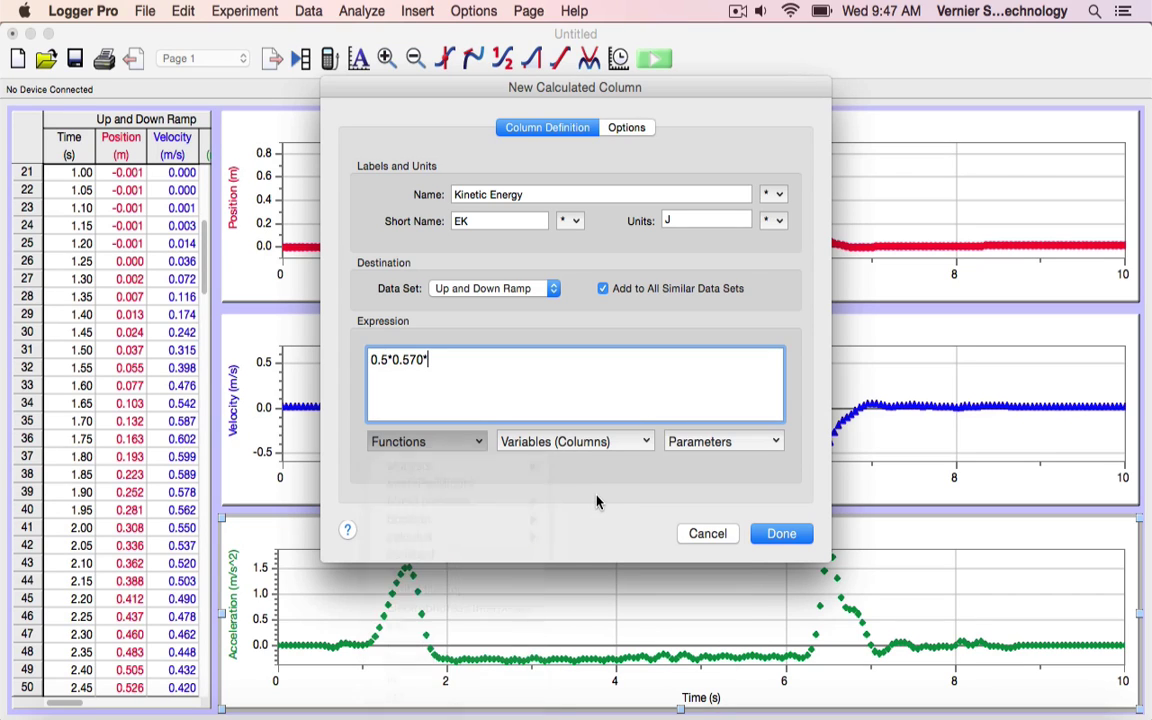
left_click(681, 446)
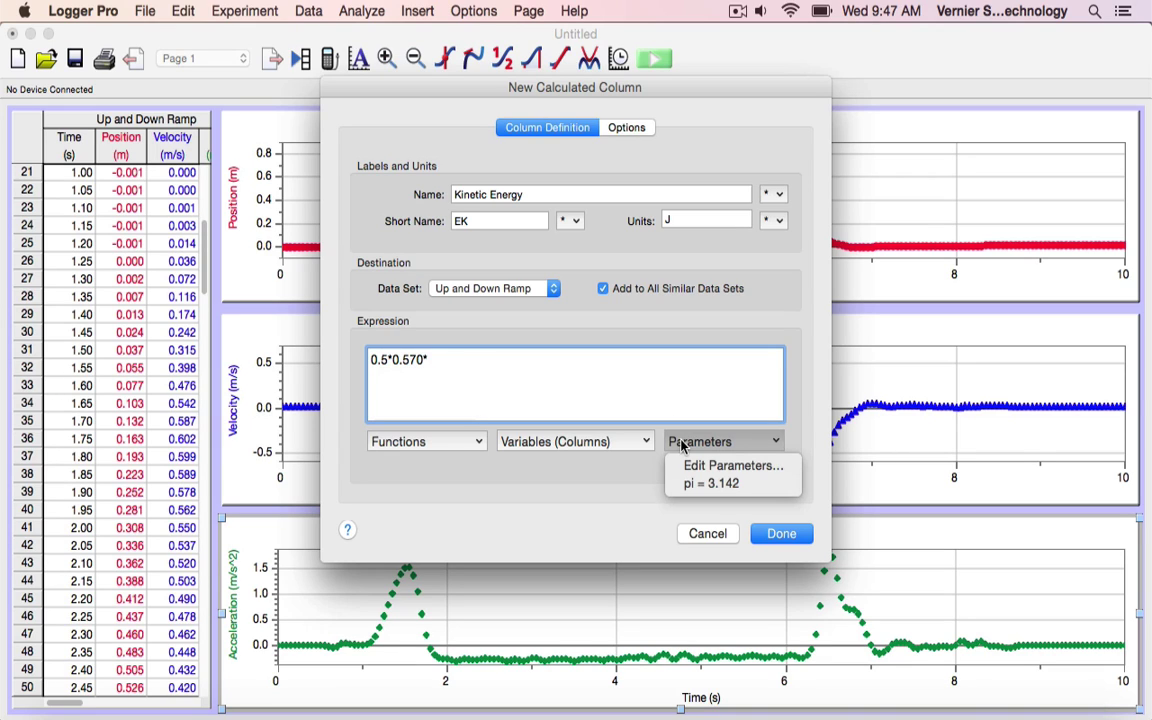
left_click(581, 428)
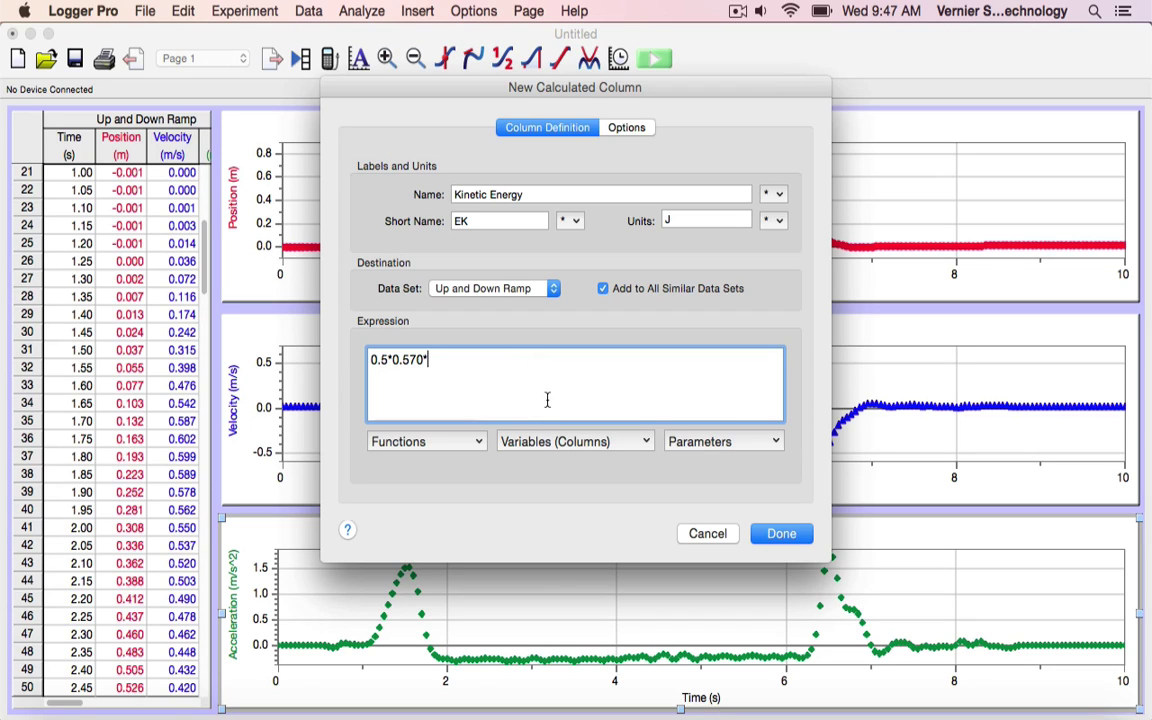
- Insert the Velocity column and finish the expression with ^2
left_click(566, 443)
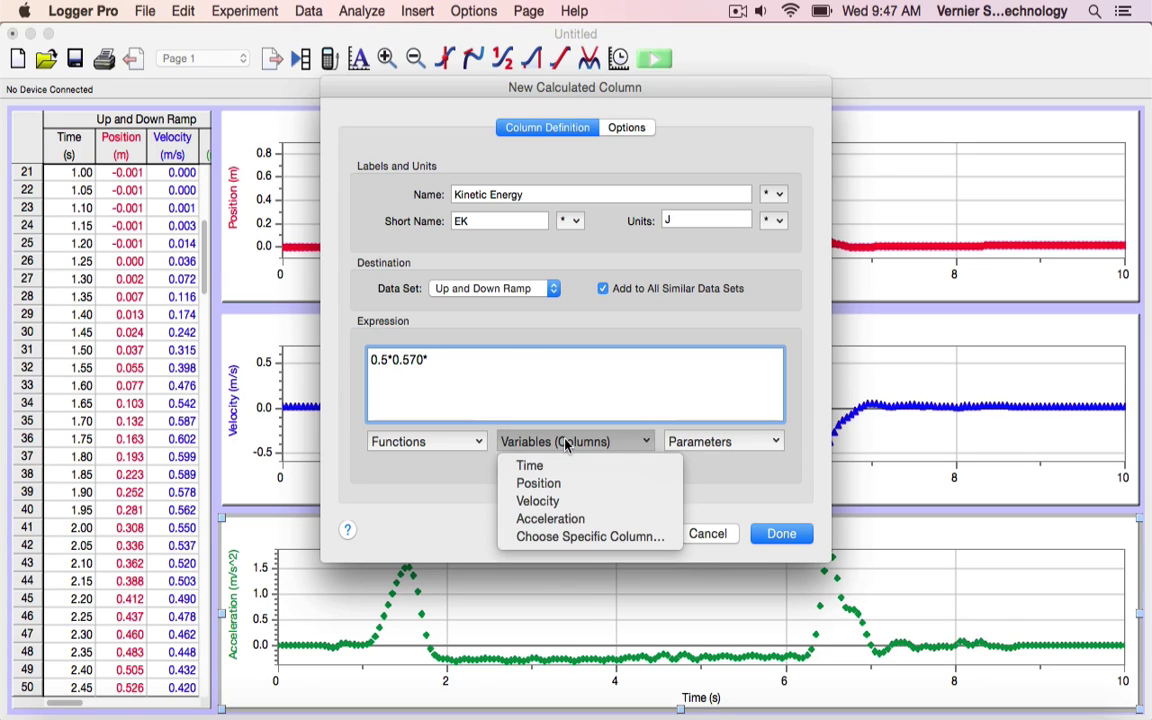
left_click(568, 502)
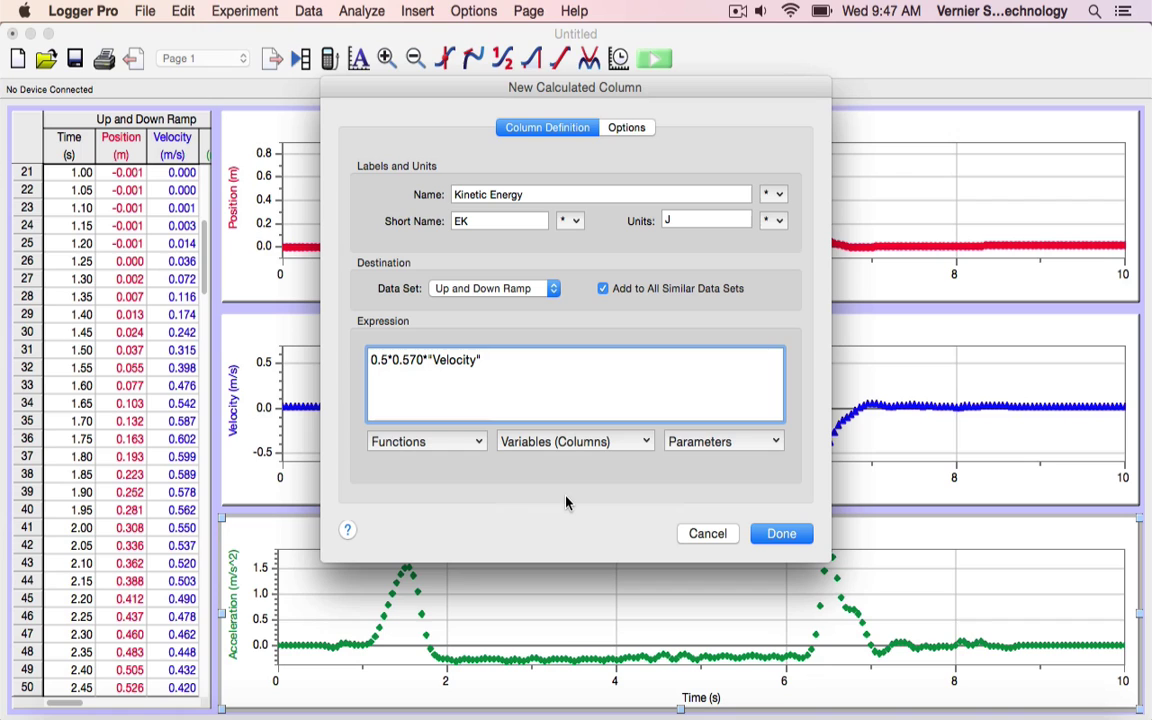
type("^2")
- Confirm the dialog so the EK (J) column fills with kinetic energy values
left_click(762, 533)
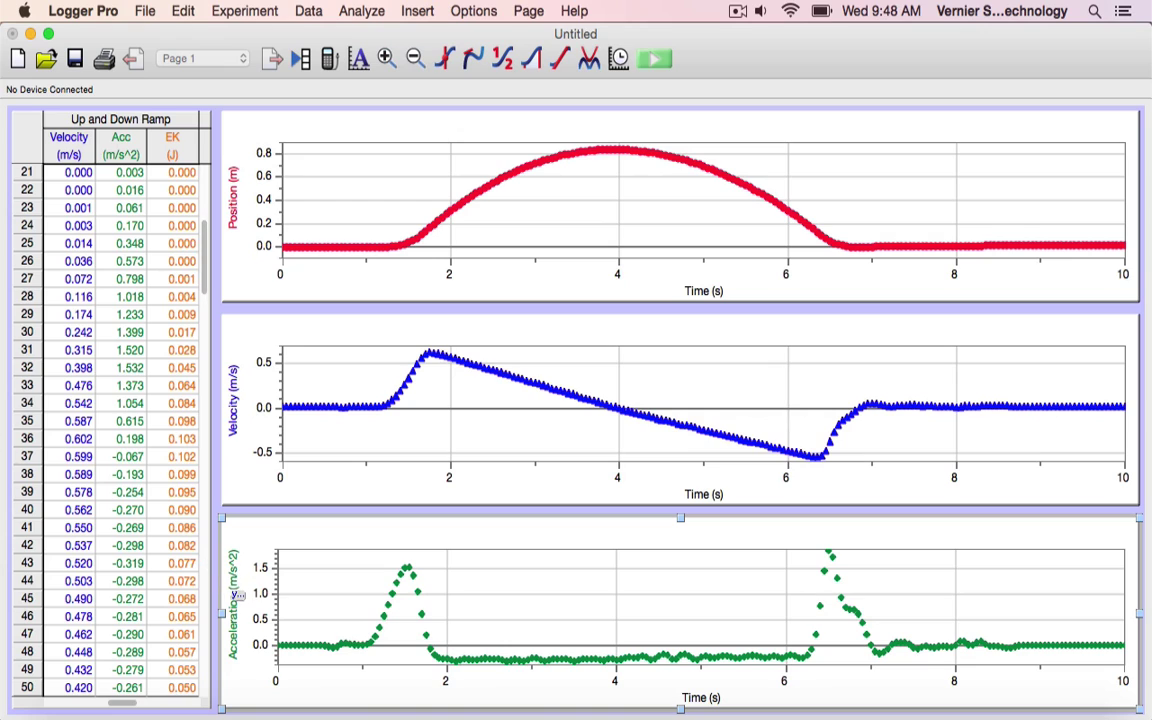
- Switch the bottom graph's y-axis to Kinetic Energy and autoscale to show peaks near 0.10 J
left_click(236, 600)
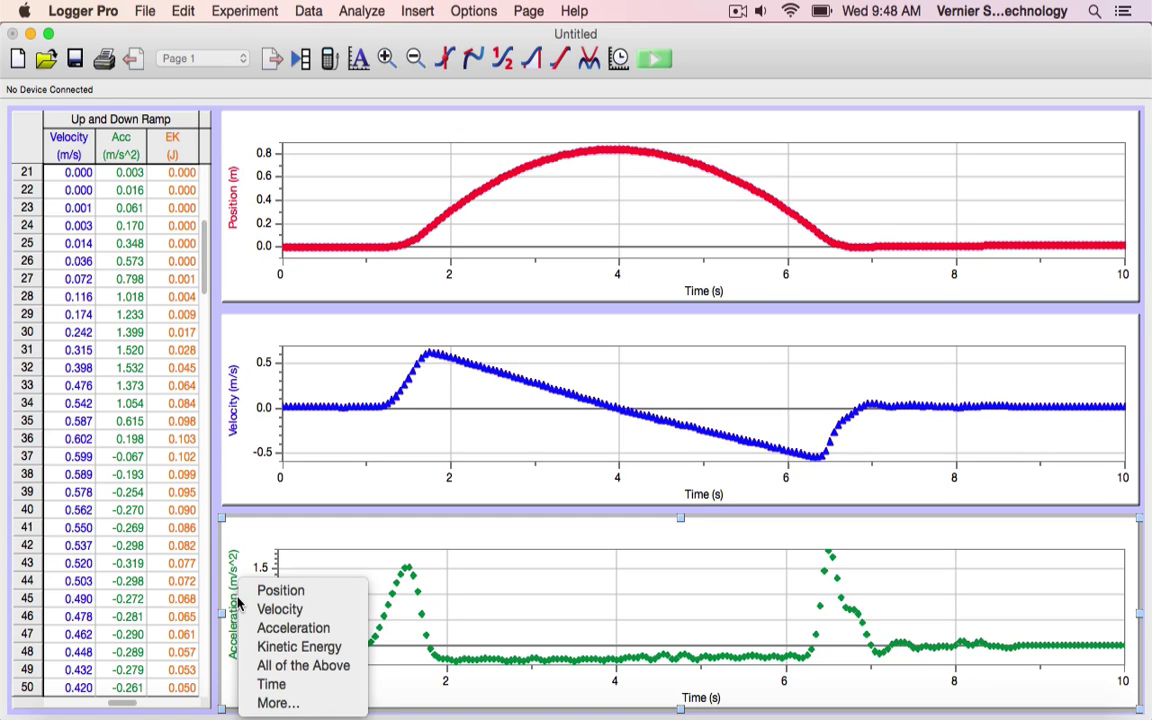
left_click(275, 647)
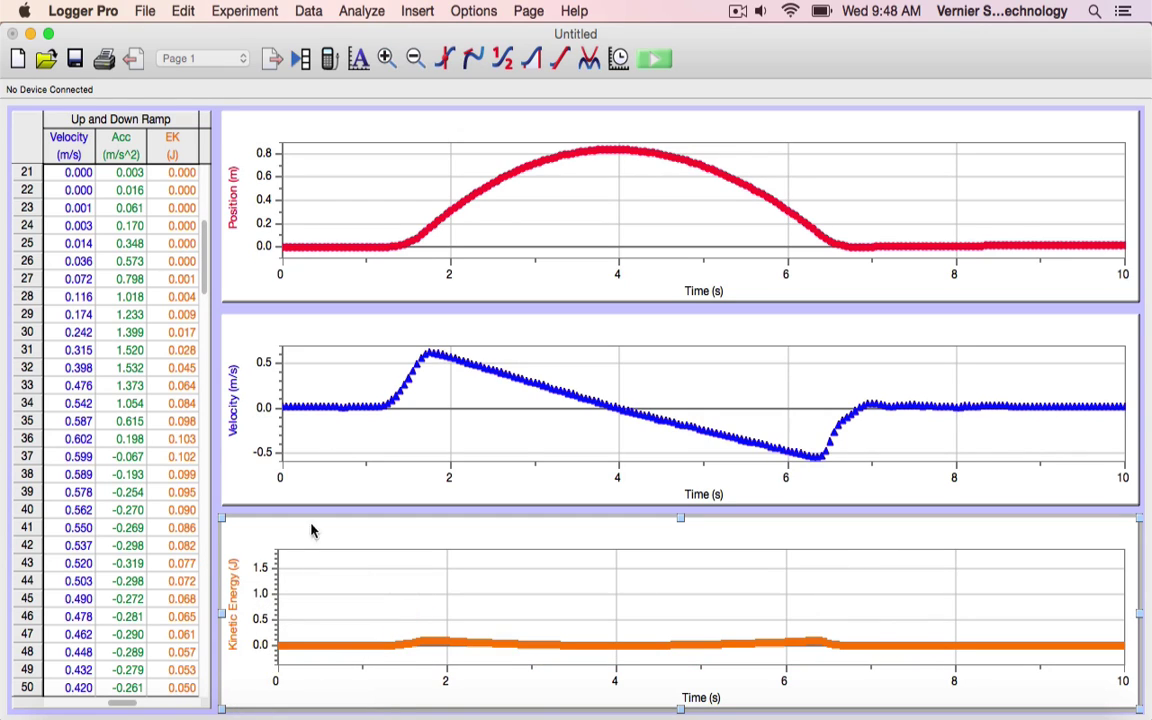
left_click(366, 61)
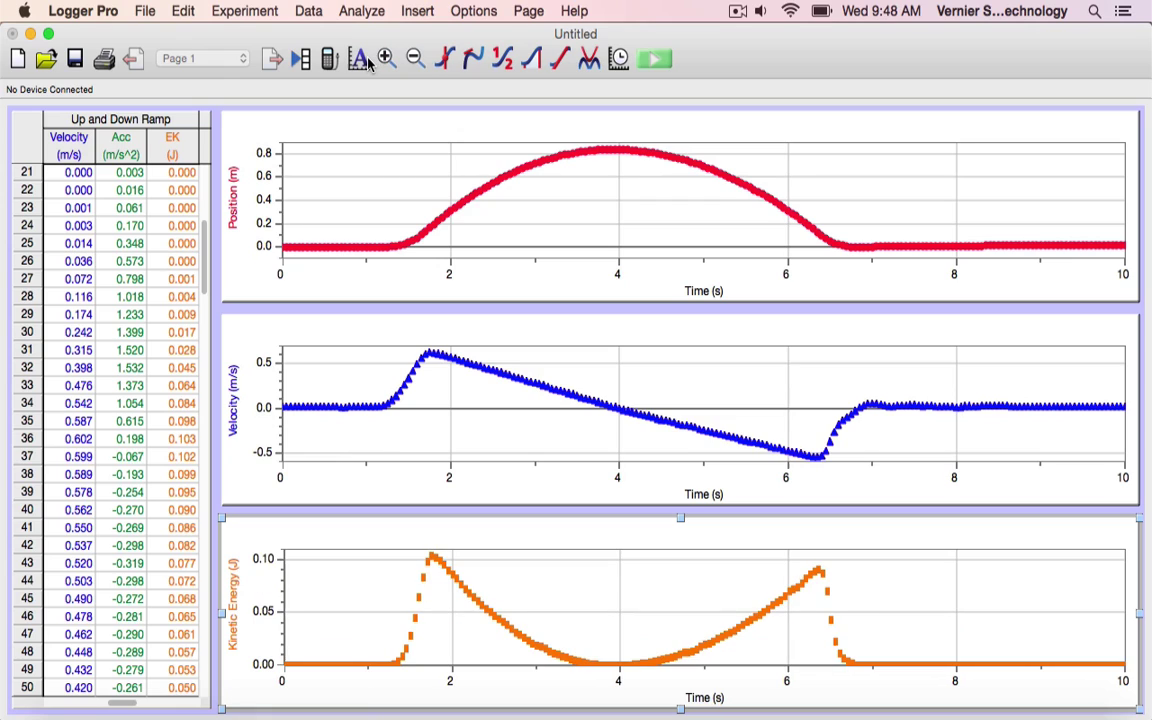